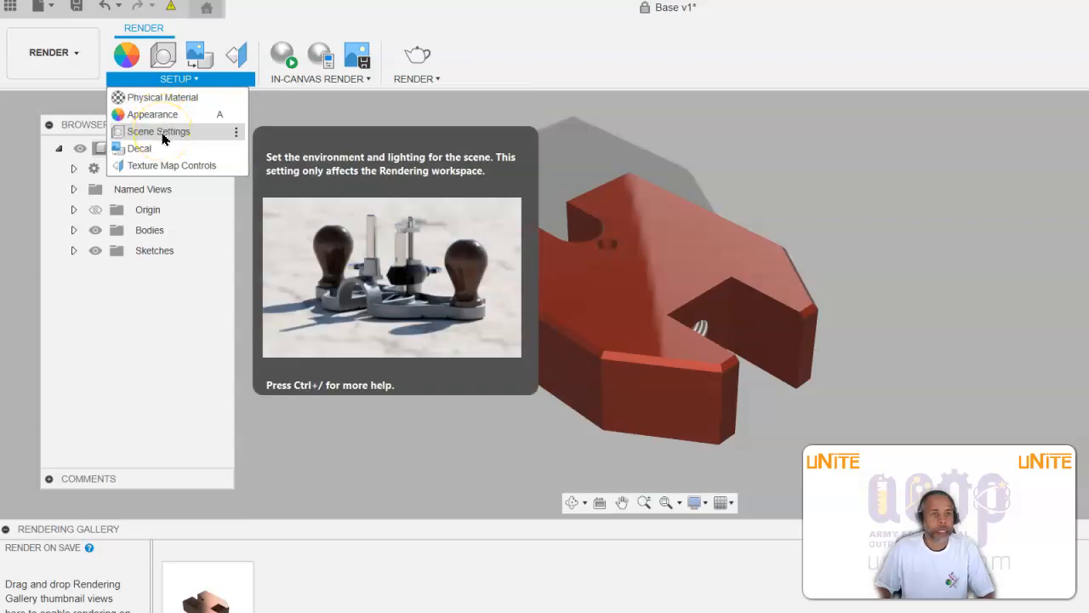
Open the scene settings and toggle the ground plane off and back on to compare the model's shadow
{"action": "left_click", "coordinate": [160, 132]}
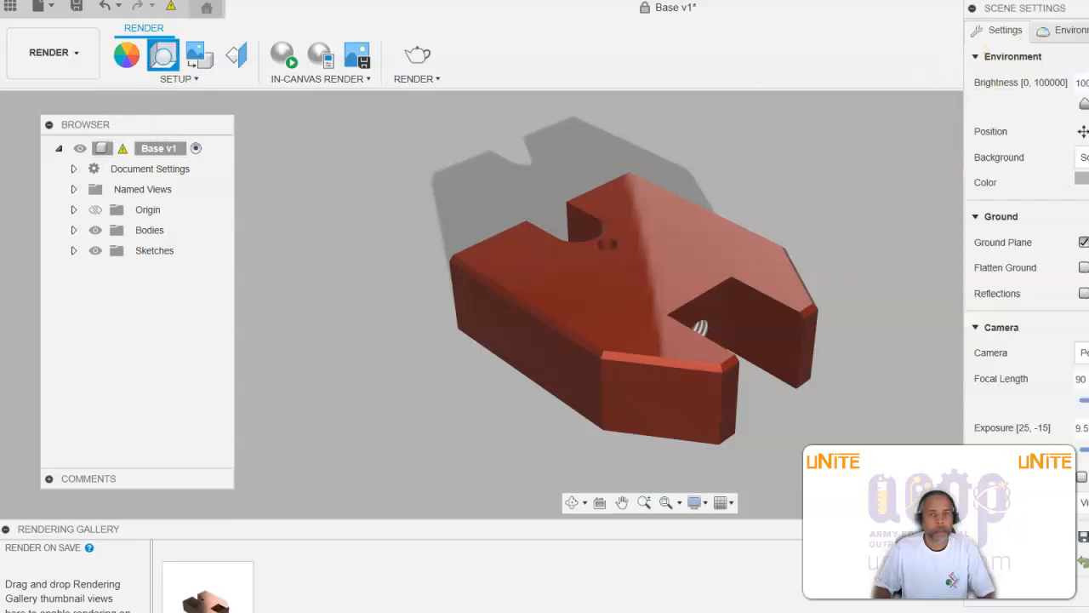
{"action": "left_click_drag", "start_coordinate": [1026, 8], "coordinate": [438, 8]}
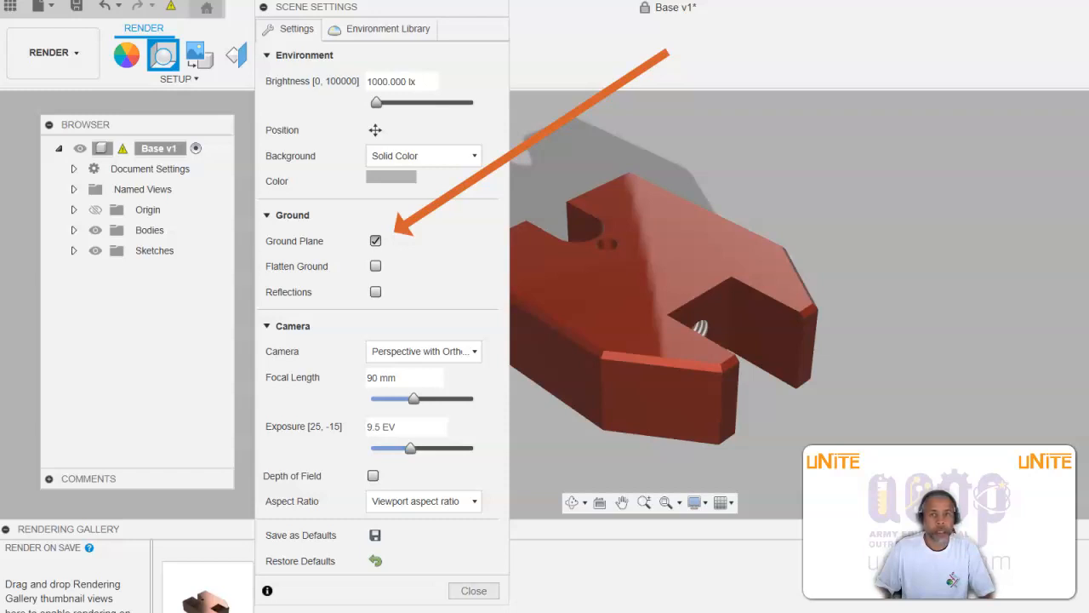
{"action": "left_click", "coordinate": [375, 242]}
{"action": "left_click", "coordinate": [376, 241]}
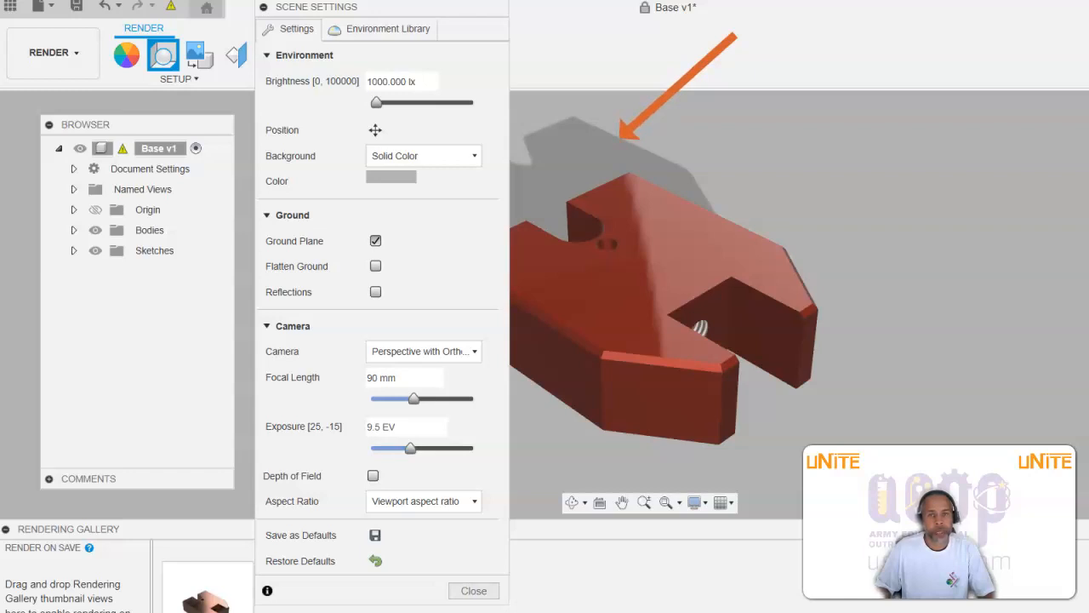
{"action": "left_click", "coordinate": [375, 240]}
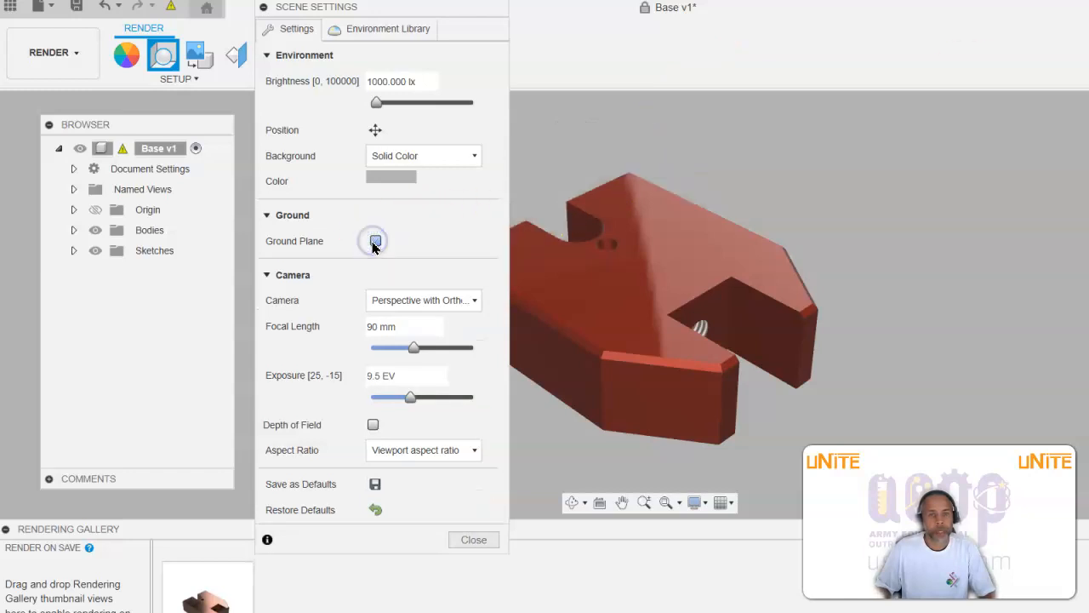
{"action": "left_click", "coordinate": [375, 242]}
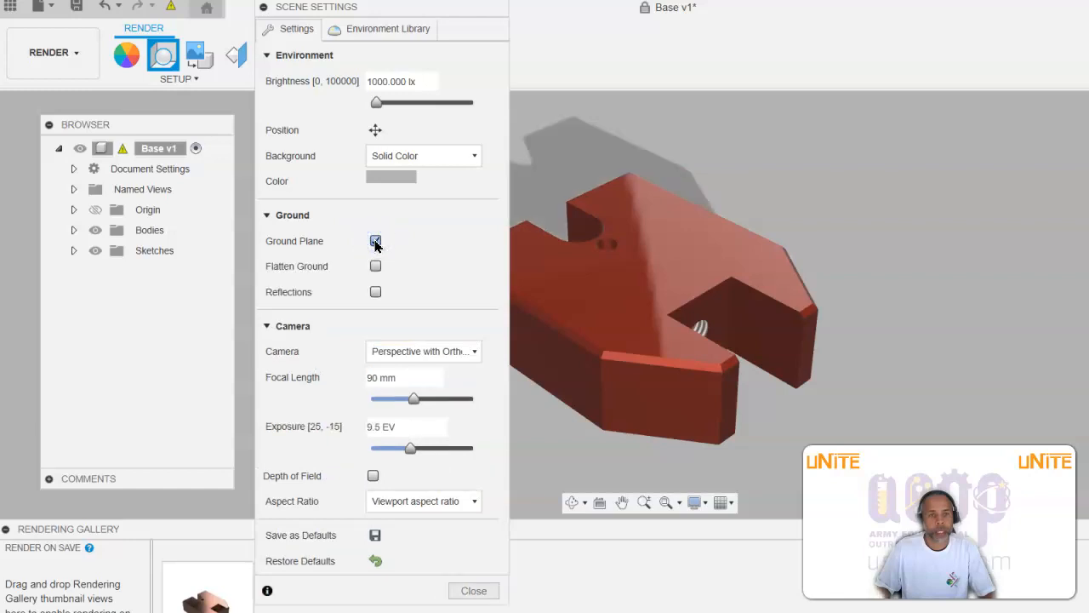
Try the Flatten Ground and Reflections options, switching each one on and back off
{"action": "left_click", "coordinate": [376, 266]}
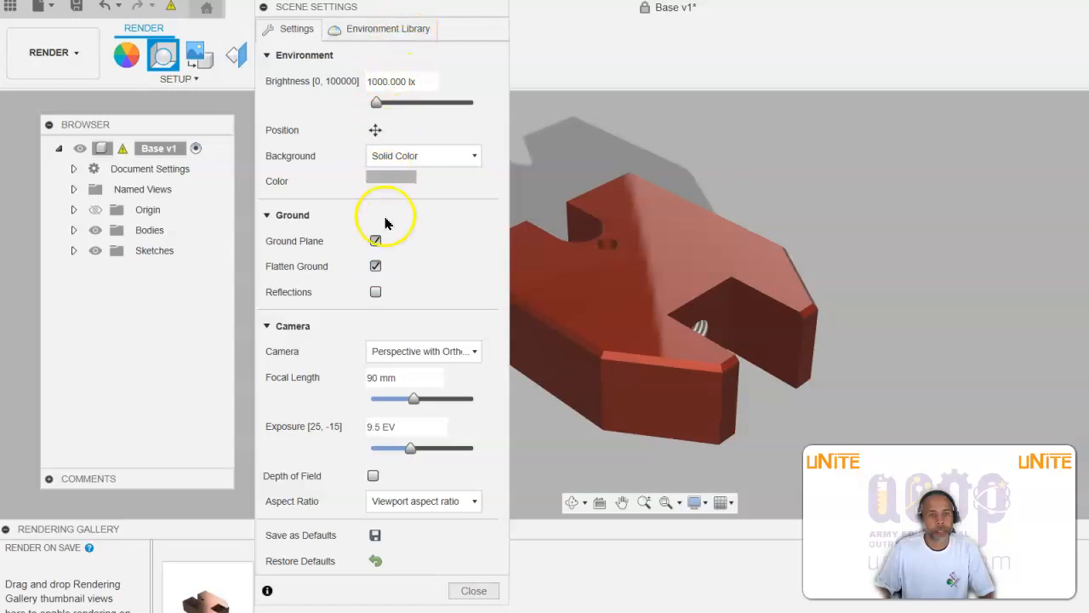
{"action": "left_click", "coordinate": [375, 266]}
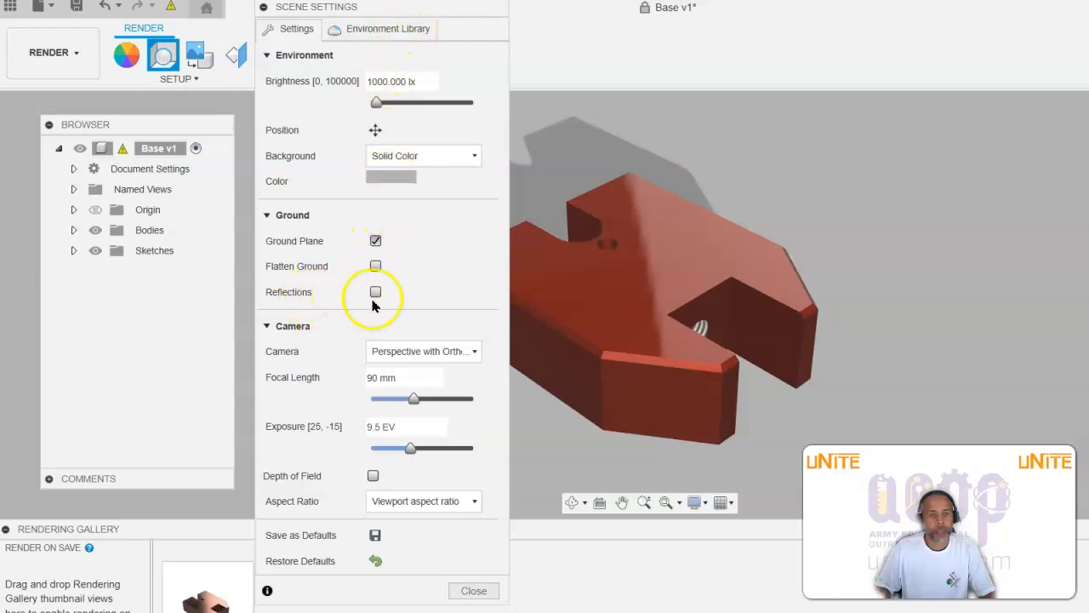
{"action": "left_click", "coordinate": [375, 292]}
{"action": "left_click", "coordinate": [376, 292]}
{"action": "left_click", "coordinate": [375, 293]}
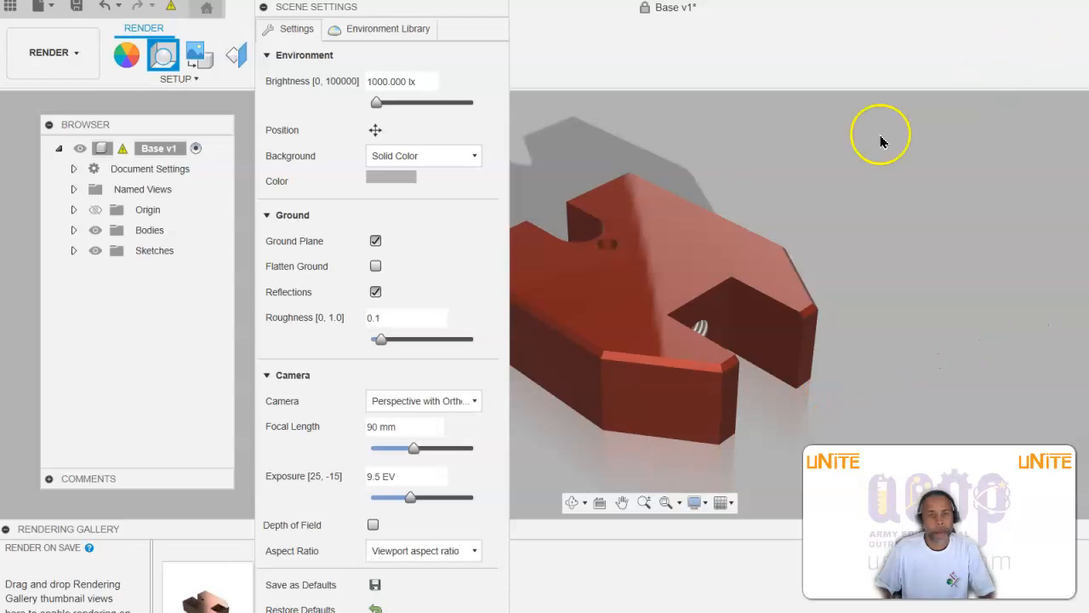
{"action": "left_click", "coordinate": [375, 292]}
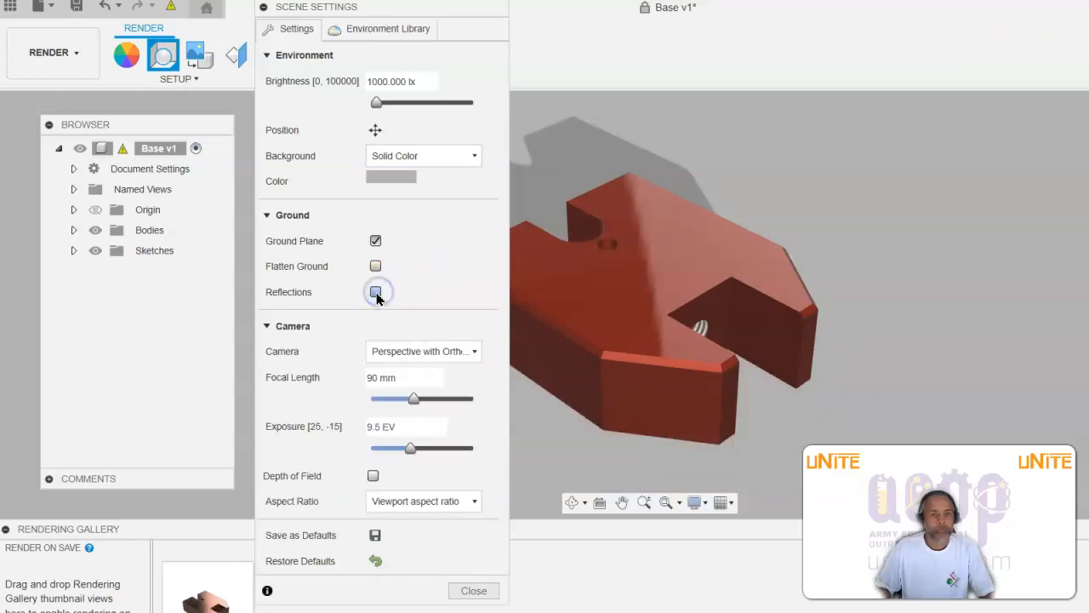
Disable the ground plane and set the solid background color to near-white, RGB 255, 252, 252
{"action": "left_click", "coordinate": [375, 242]}
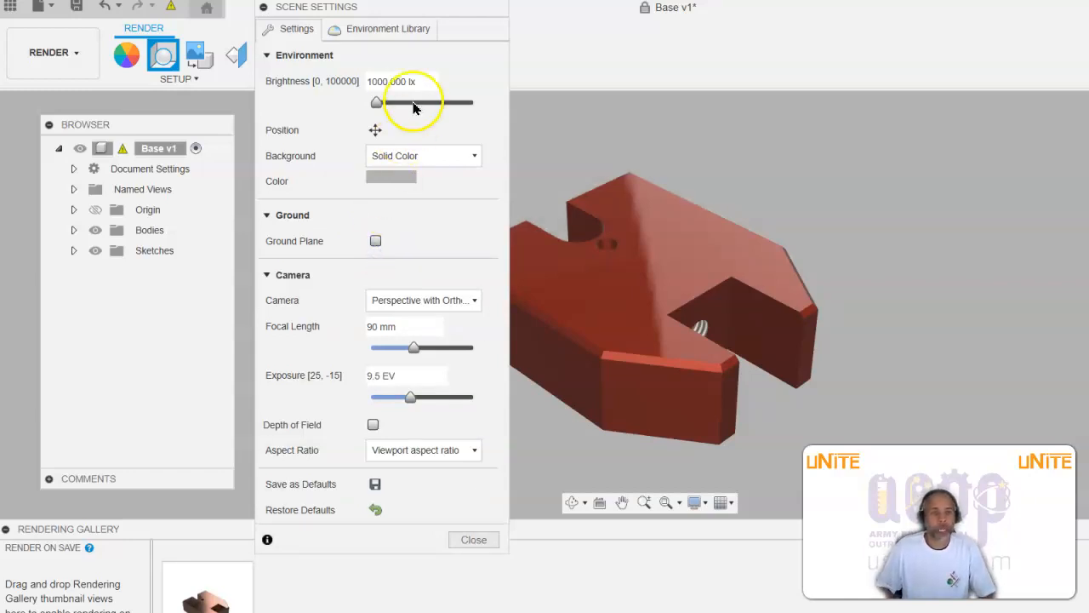
{"action": "left_click_drag", "start_coordinate": [404, 13], "coordinate": [226, 19]}
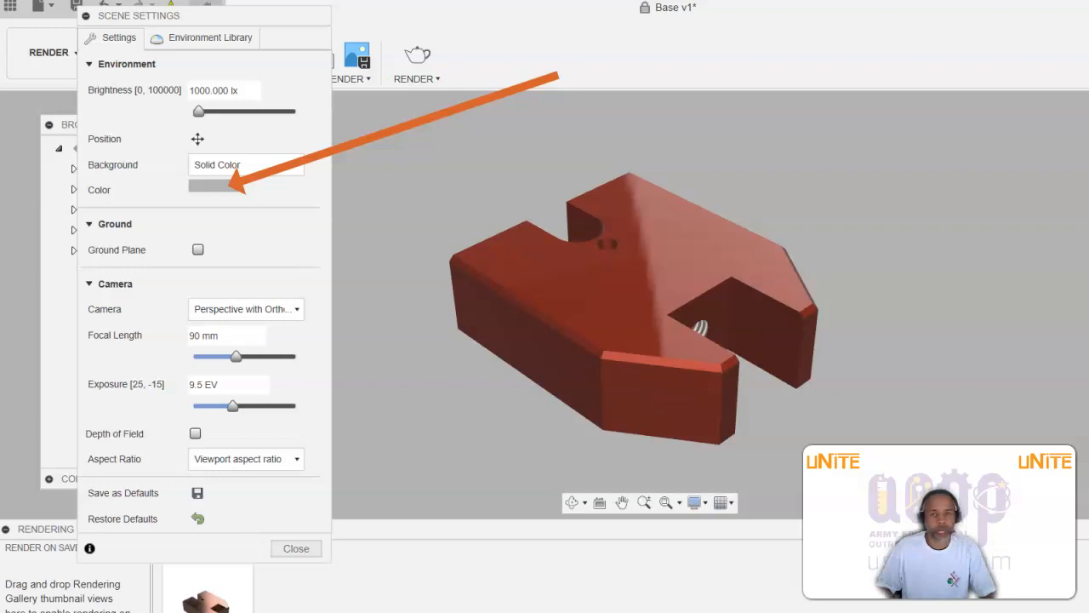
{"action": "left_click", "coordinate": [226, 187]}
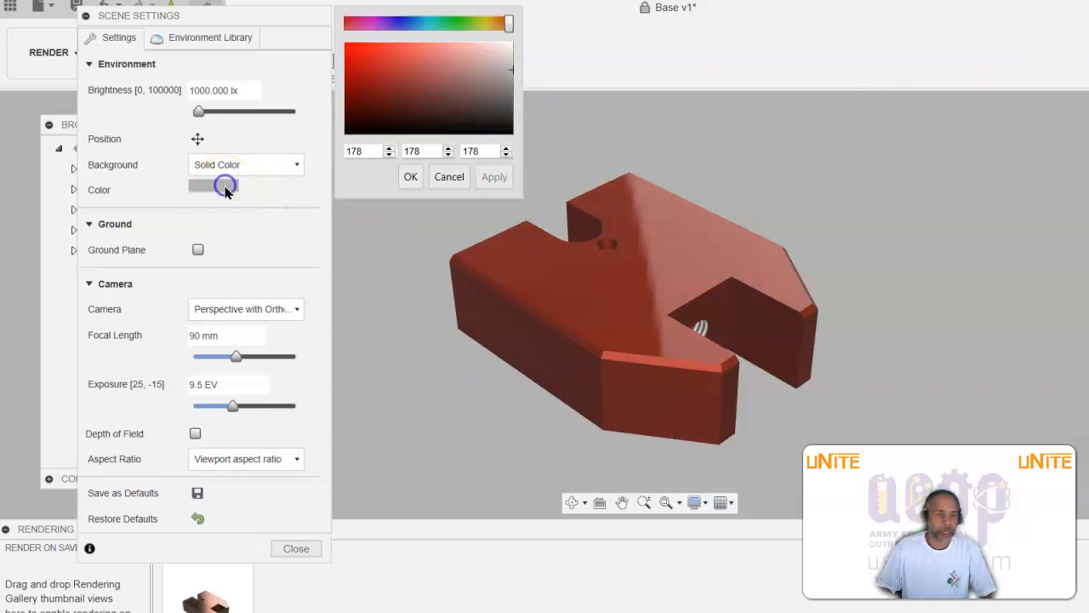
{"action": "left_click", "coordinate": [511, 45]}
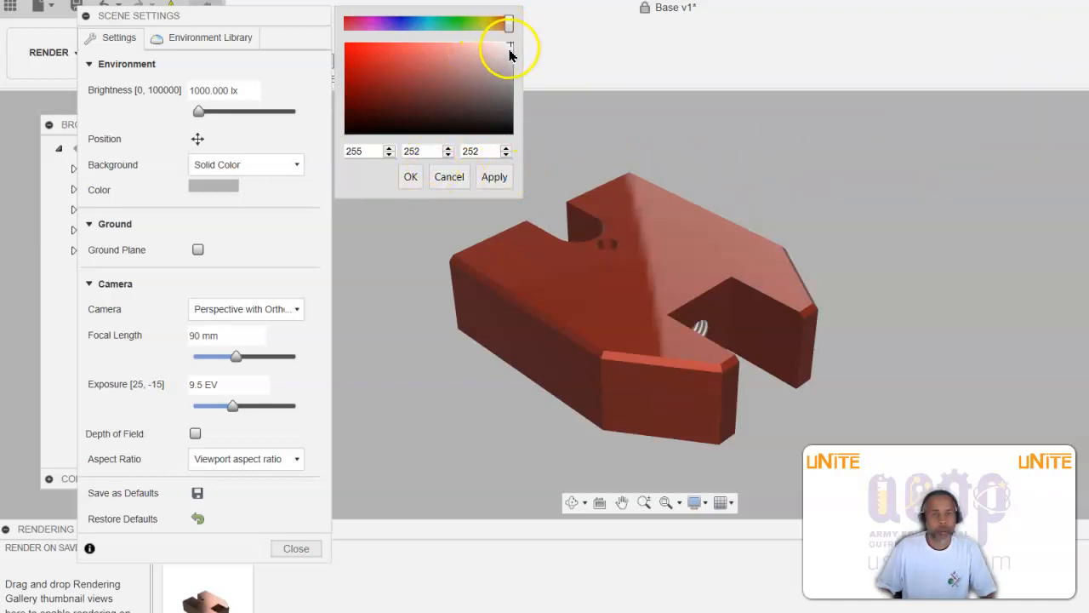
{"action": "left_click", "coordinate": [497, 181]}
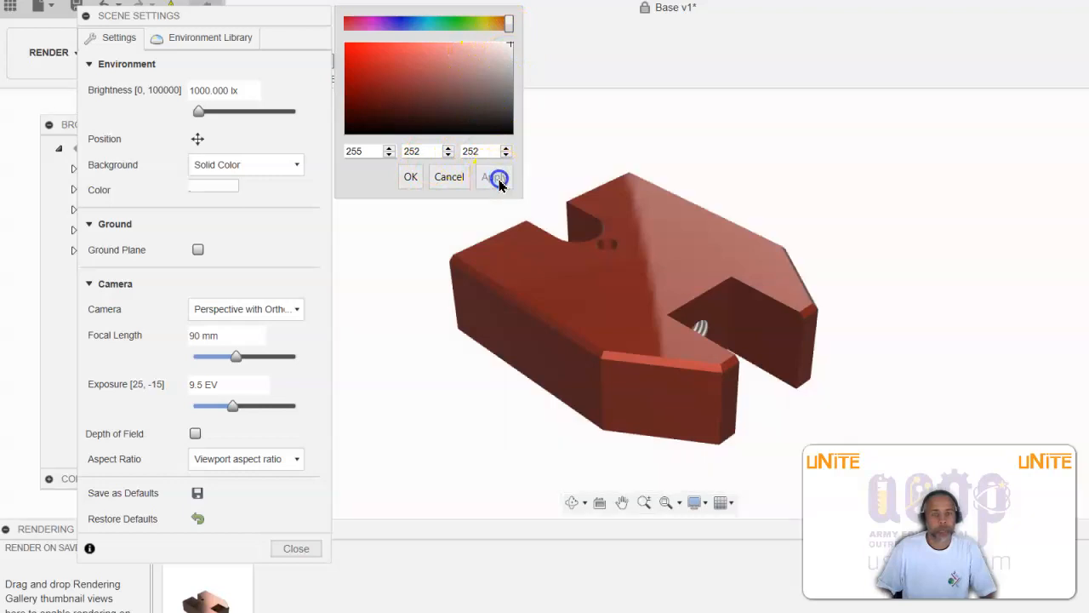
{"action": "left_click", "coordinate": [411, 178]}
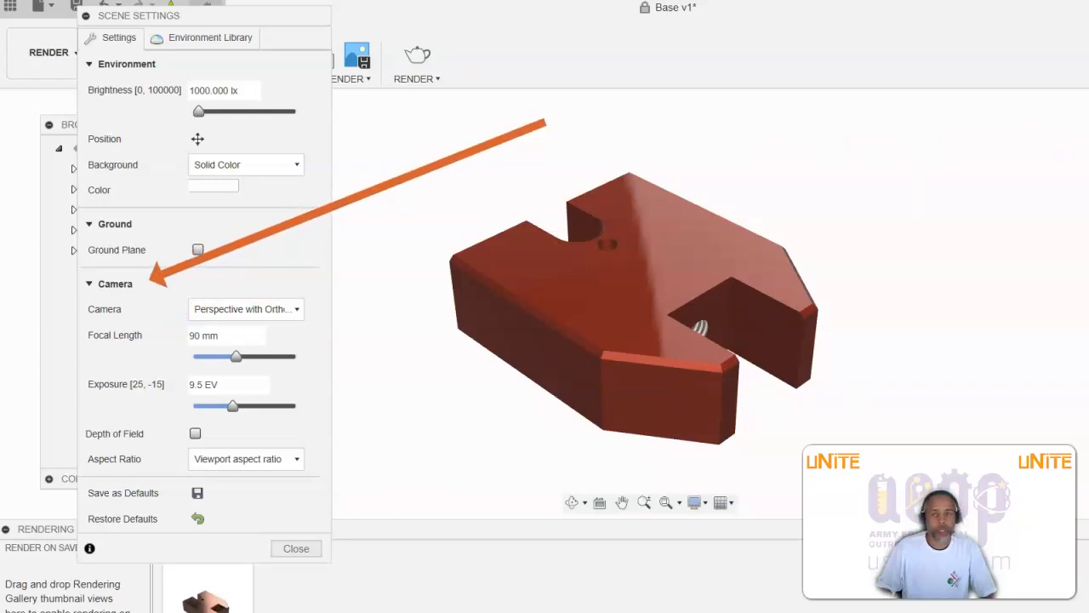
Compare the Perspective and Perspective with Ortho Faces camera types and set the camera to Orthographic
{"action": "left_click", "coordinate": [234, 308]}
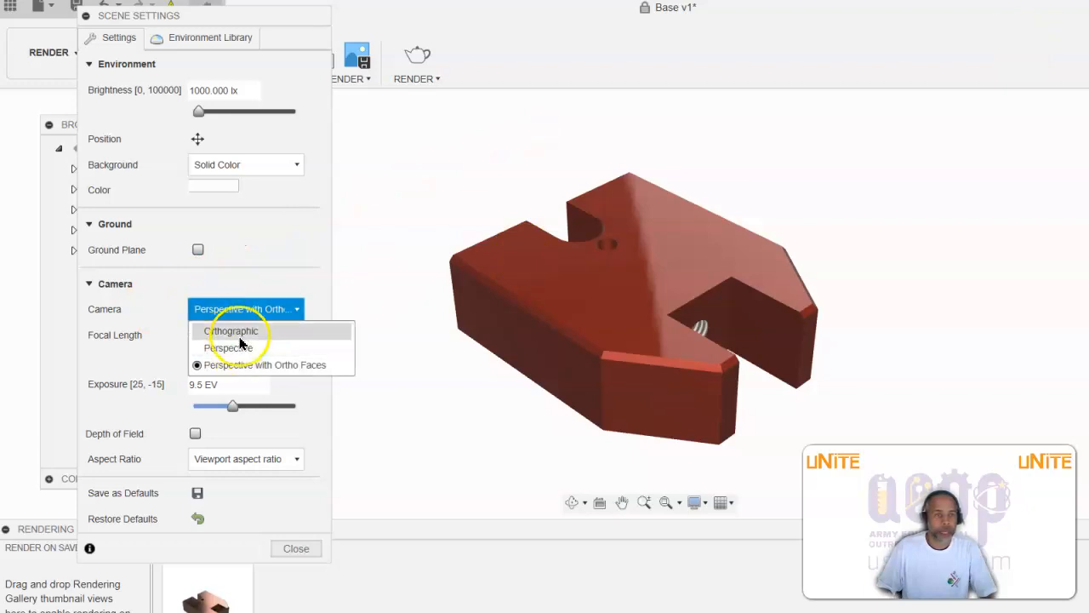
{"action": "left_click", "coordinate": [240, 335]}
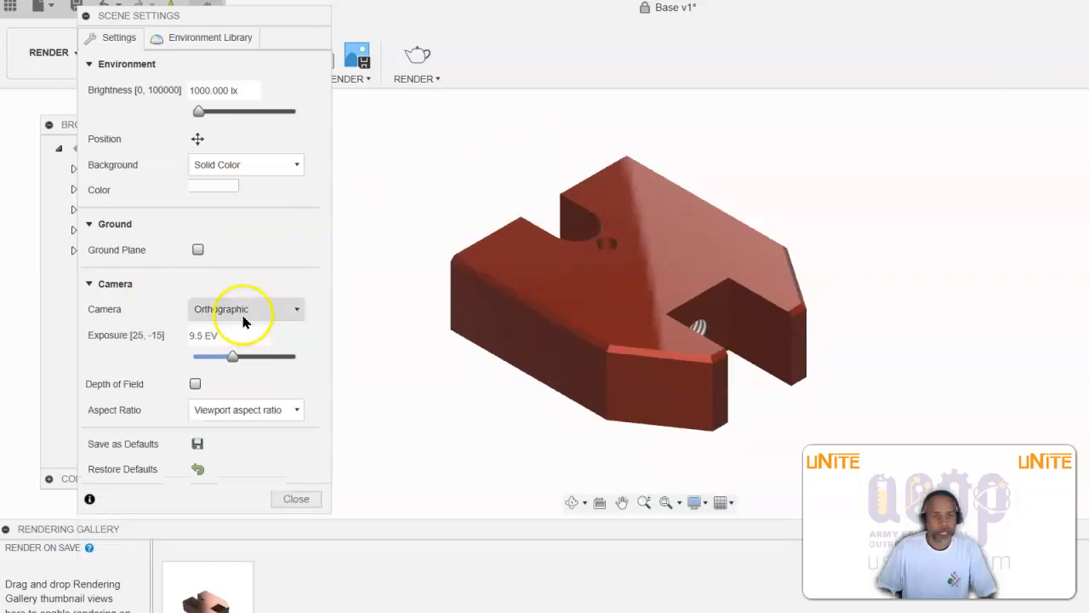
{"action": "left_click", "coordinate": [244, 311]}
{"action": "left_click", "coordinate": [243, 347]}
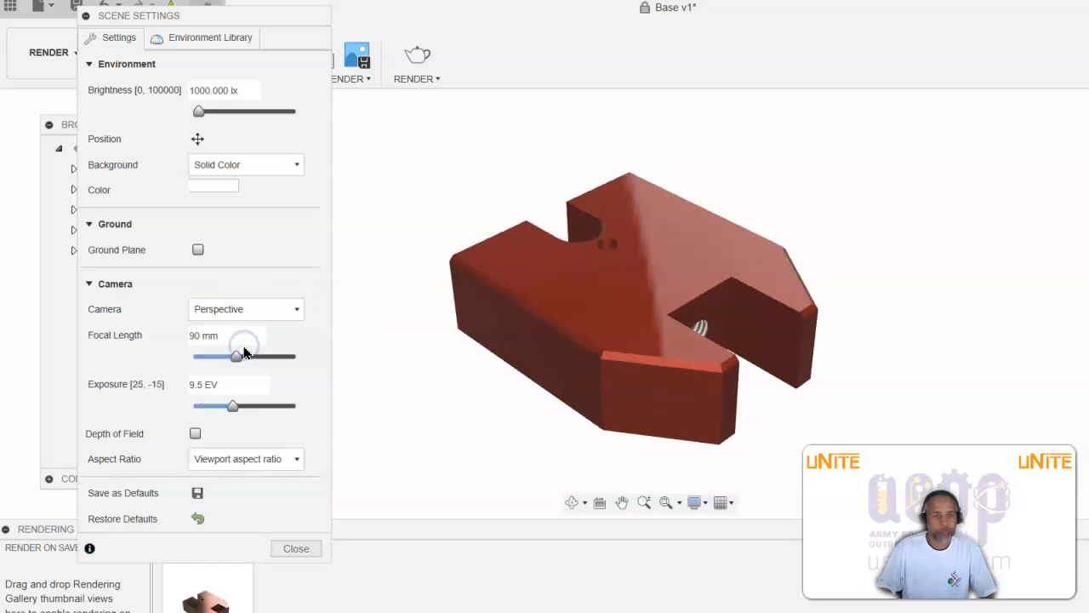
{"action": "left_click", "coordinate": [250, 310]}
{"action": "left_click", "coordinate": [250, 365]}
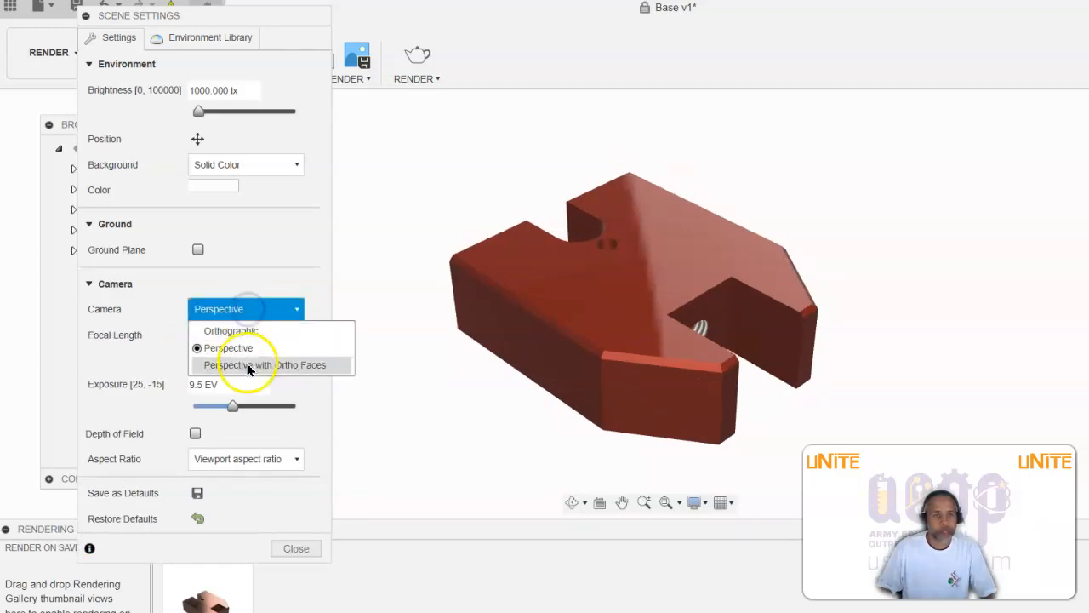
{"action": "left_click", "coordinate": [246, 310]}
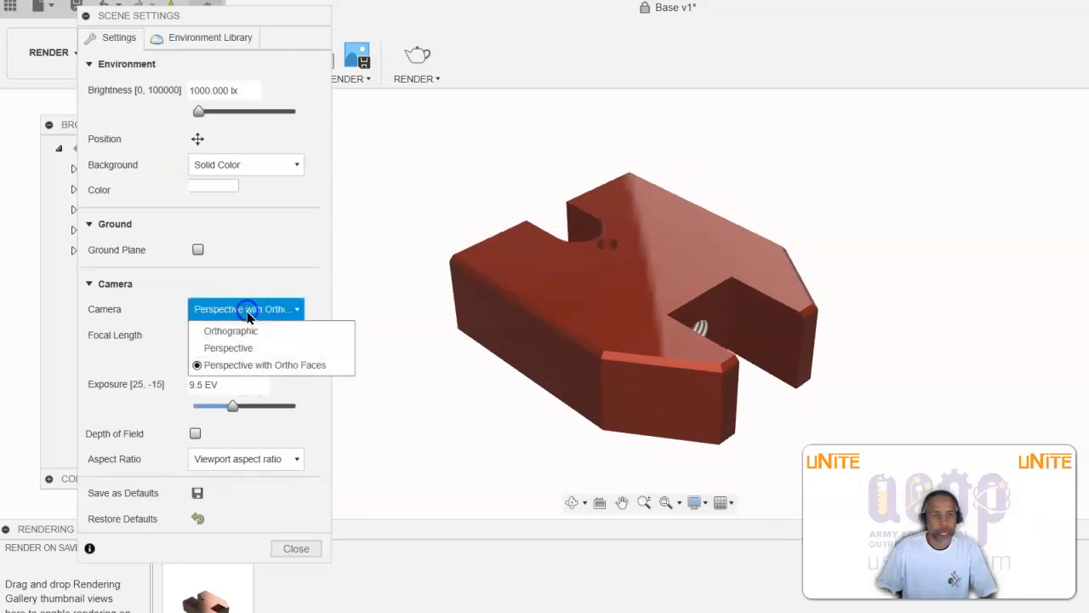
{"action": "left_click", "coordinate": [242, 330]}
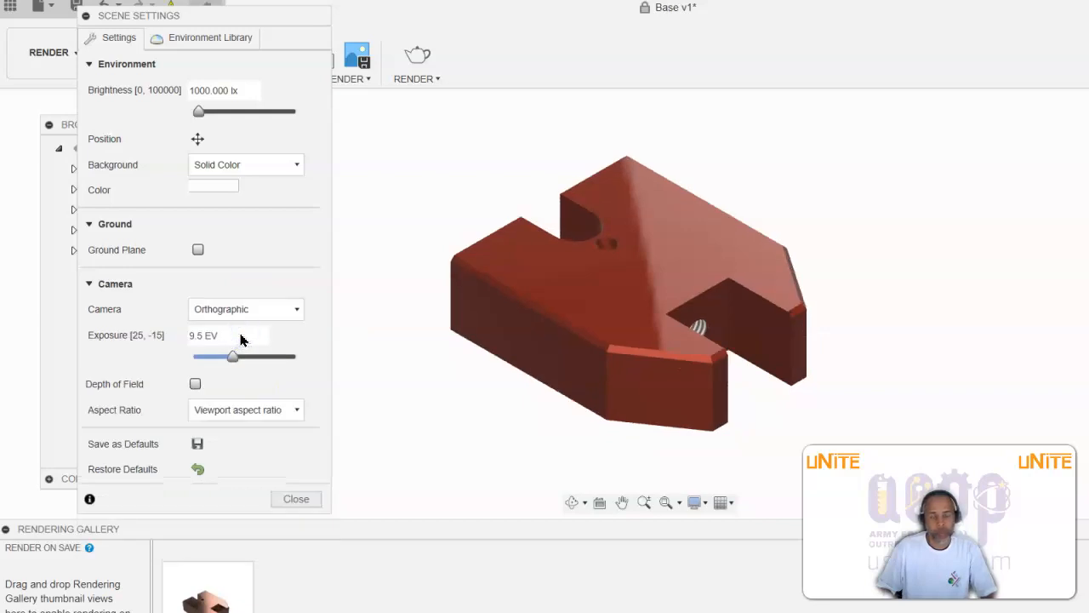
Try a brighter camera exposure of 8.1 EV and set it back to 9.5
{"action": "left_click", "coordinate": [230, 336]}
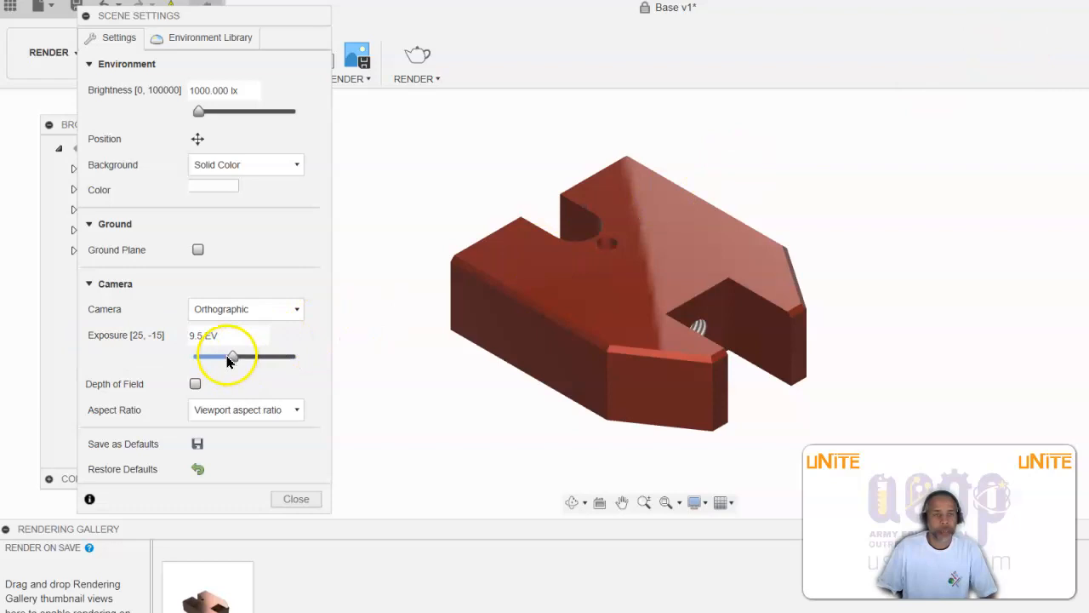
{"action": "left_click_drag", "start_coordinate": [233, 362], "coordinate": [239, 362]}
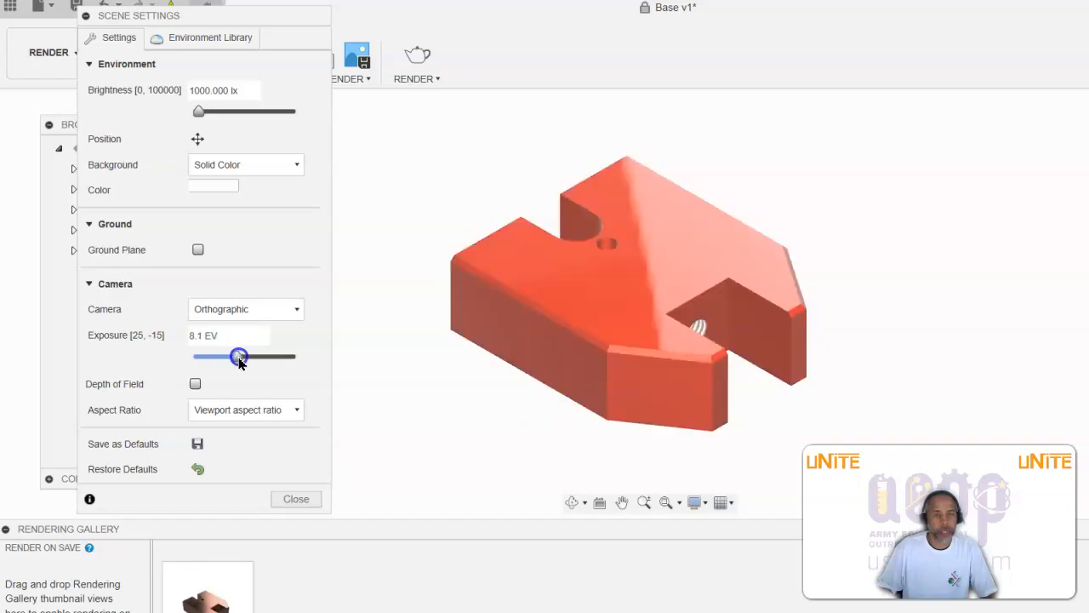
{"action": "left_click", "coordinate": [201, 336]}
{"action": "double_click", "coordinate": [202, 336]}
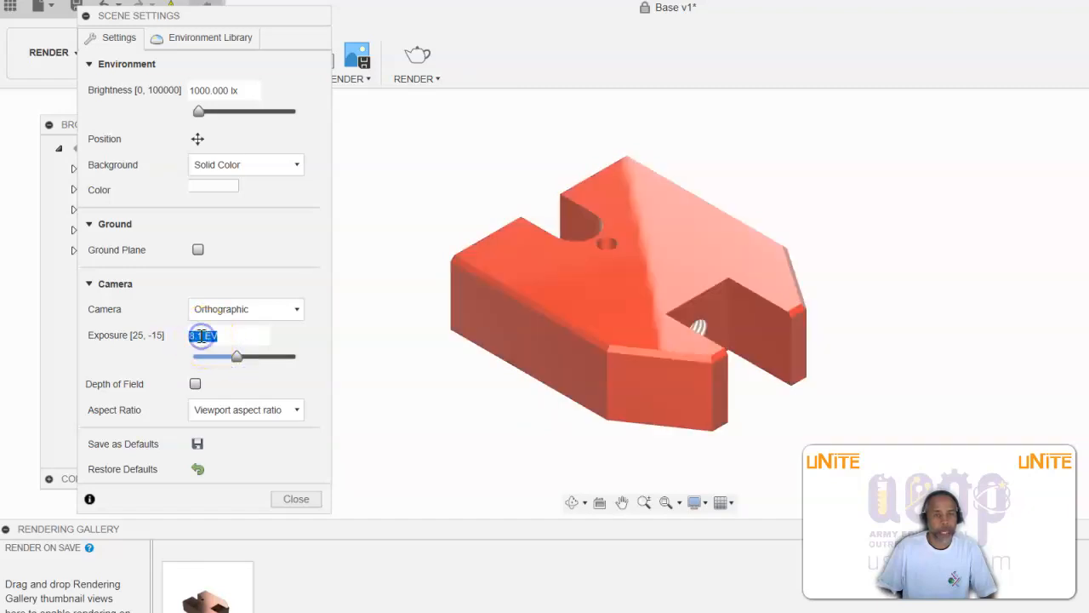
{"action": "type", "text": "9"}
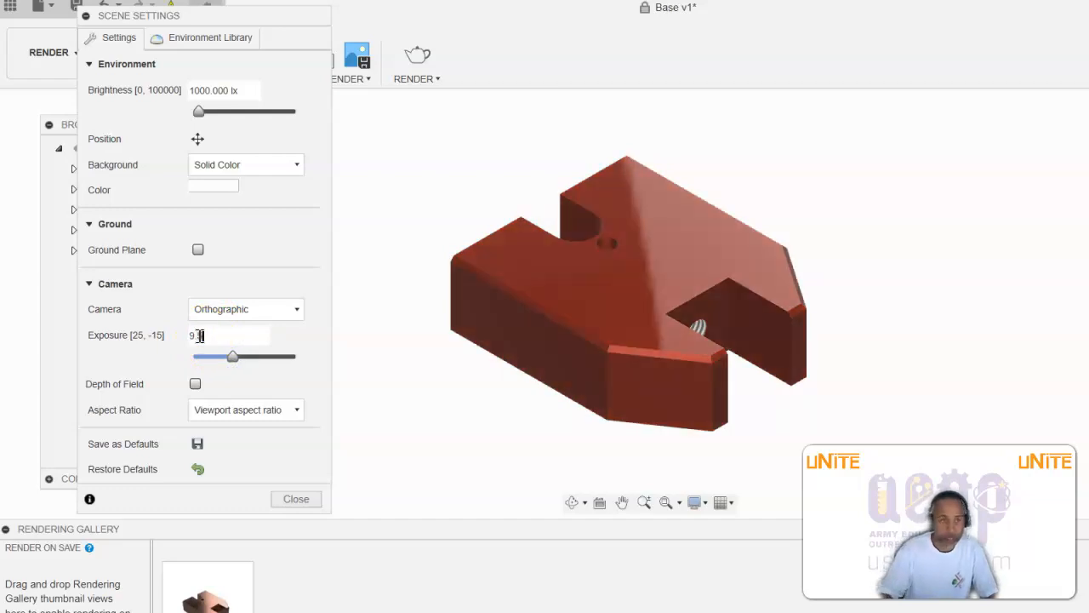
{"action": "key", "text": "Tab"}
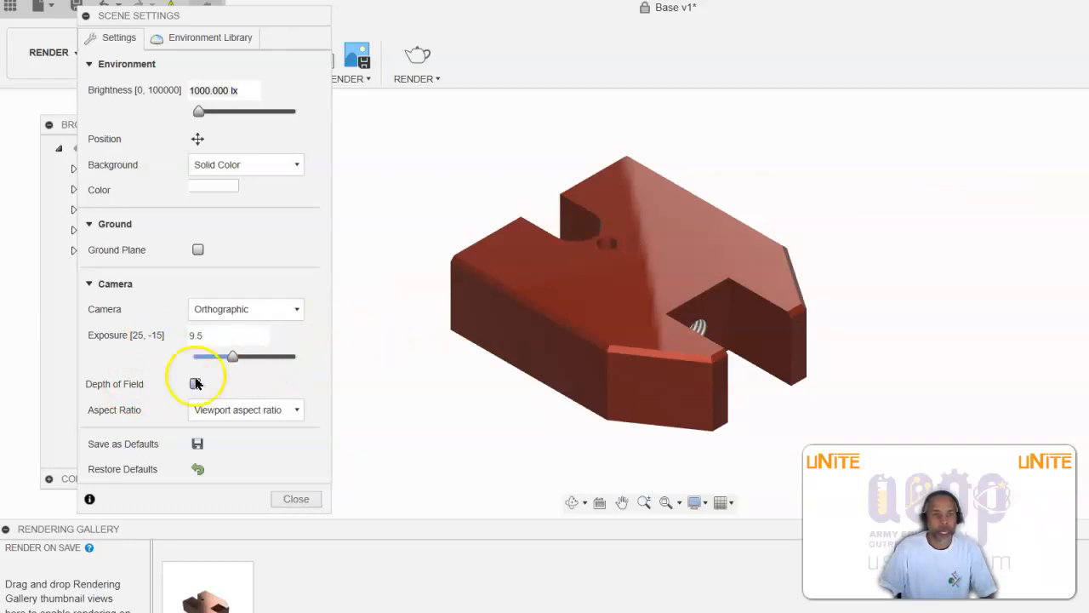
Enable the camera's Depth of Field effect in the scene settings
{"action": "left_click", "coordinate": [195, 384]}
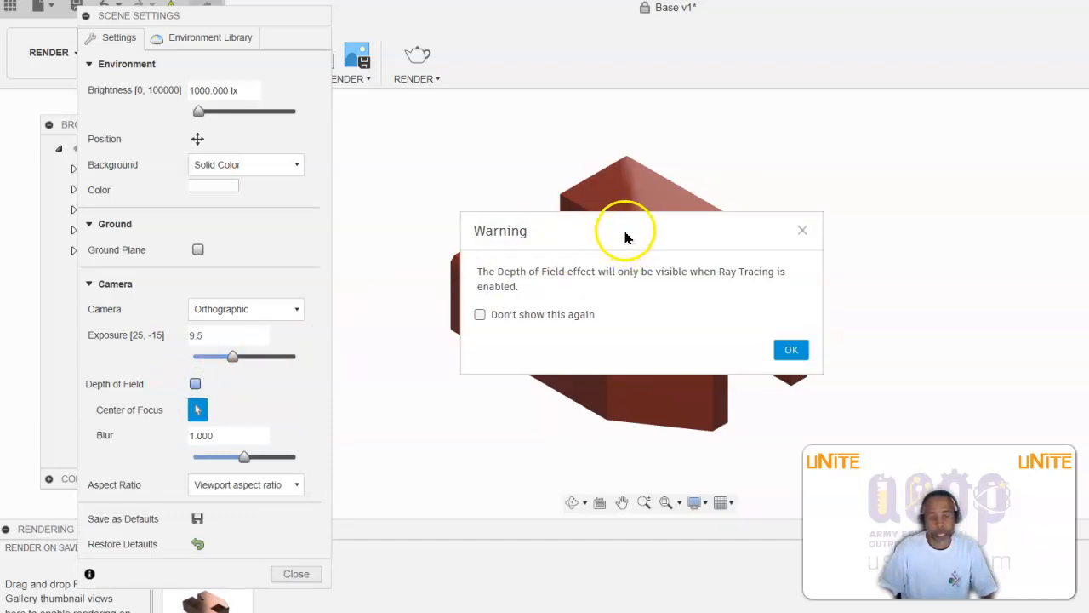
{"action": "left_click", "coordinate": [791, 349]}
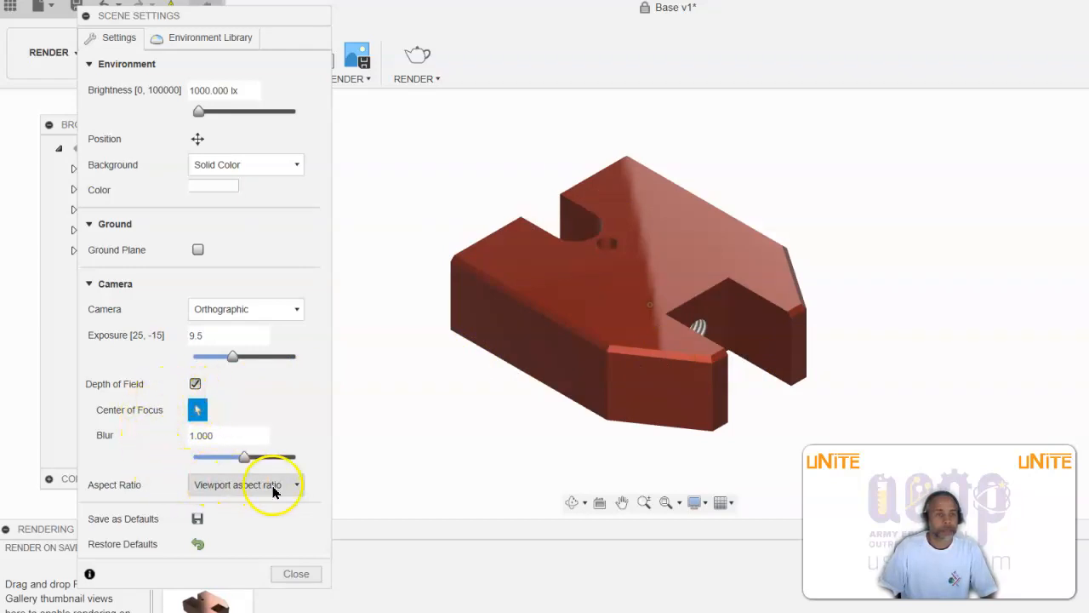
{"action": "left_click_drag", "start_coordinate": [206, 15], "coordinate": [267, 0]}
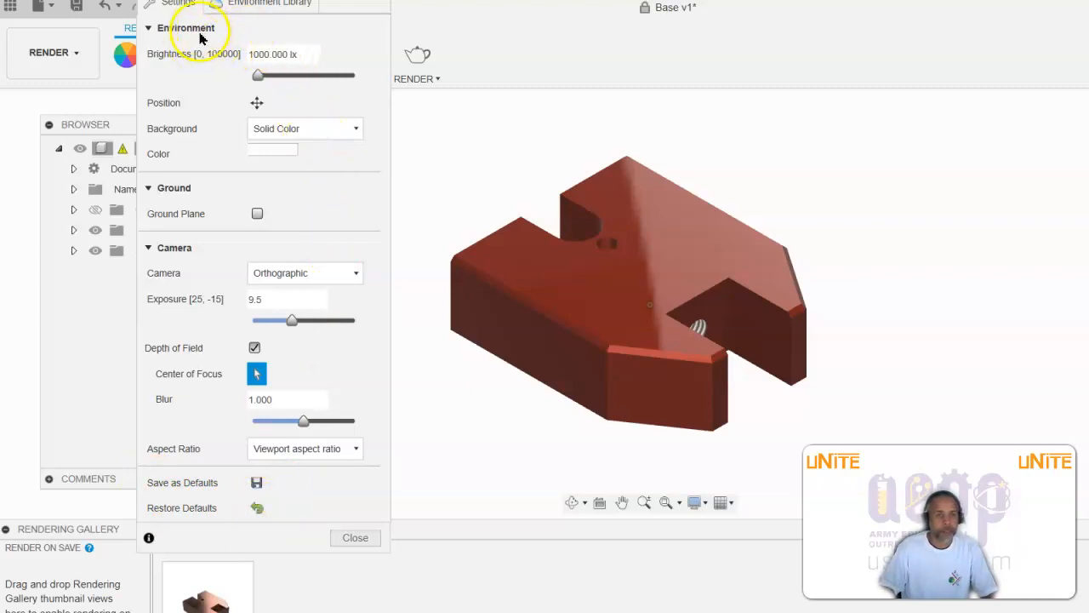
{"action": "left_click_drag", "start_coordinate": [312, 0], "coordinate": [309, 11]}
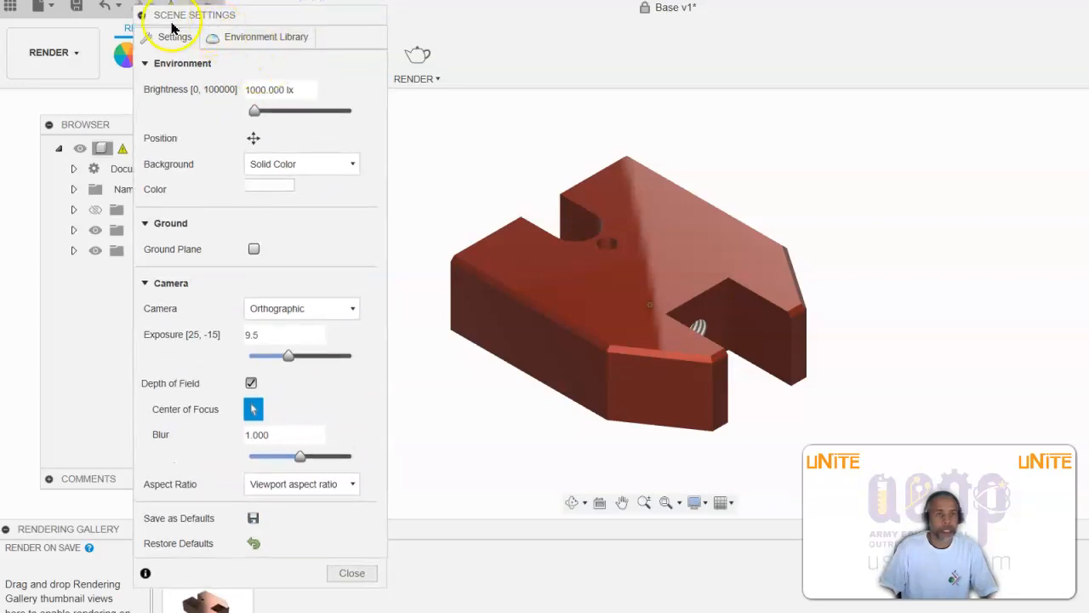
Try the Cool Light, Grid Light and Rim Highlights environments from the Fusion Library and return the scene to Sharp Highlights
{"action": "left_click", "coordinate": [266, 38]}
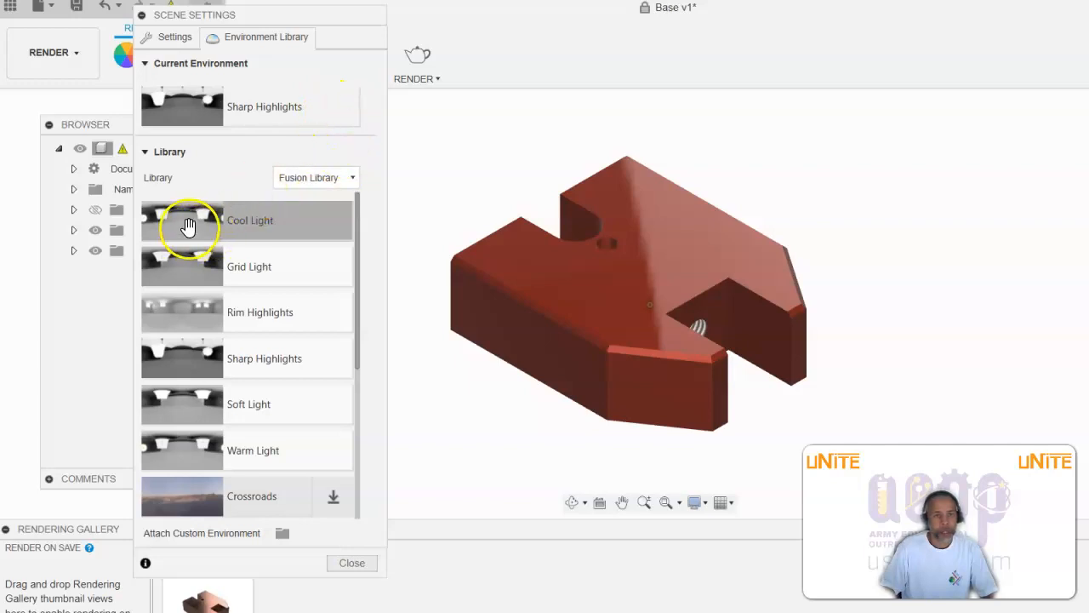
{"action": "left_click_drag", "start_coordinate": [194, 219], "coordinate": [519, 151]}
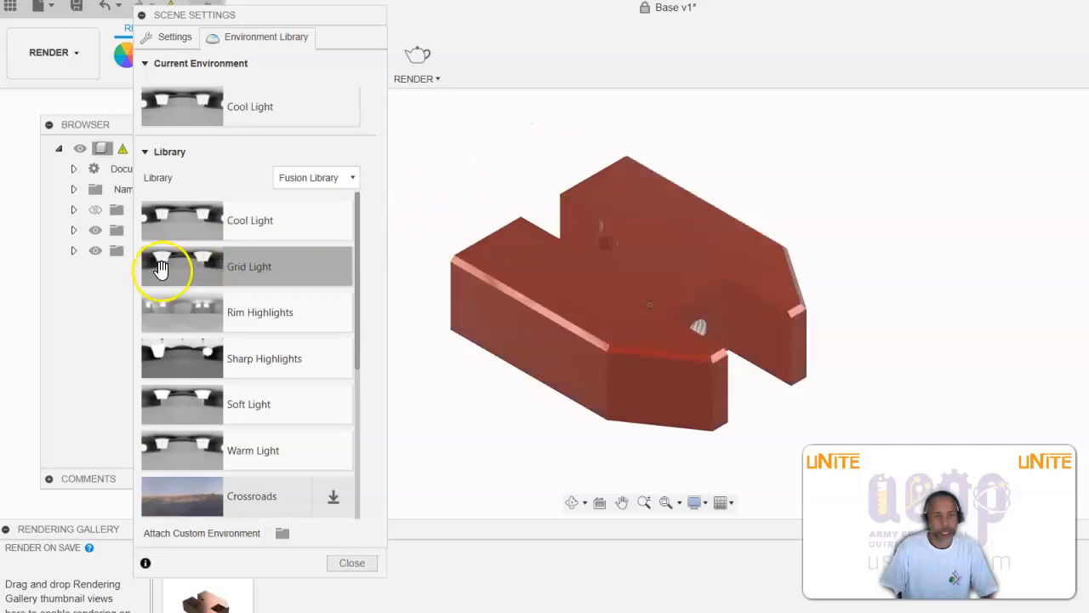
{"action": "left_click_drag", "start_coordinate": [161, 268], "coordinate": [533, 140]}
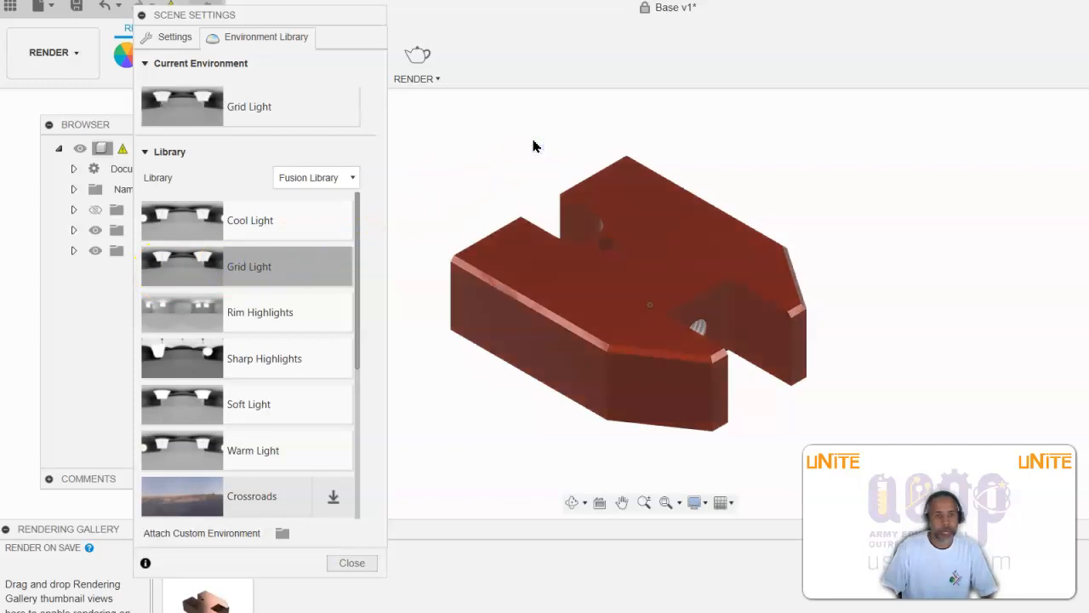
{"action": "left_click_drag", "start_coordinate": [202, 306], "coordinate": [509, 146]}
{"action": "left_click_drag", "start_coordinate": [236, 360], "coordinate": [507, 152]}
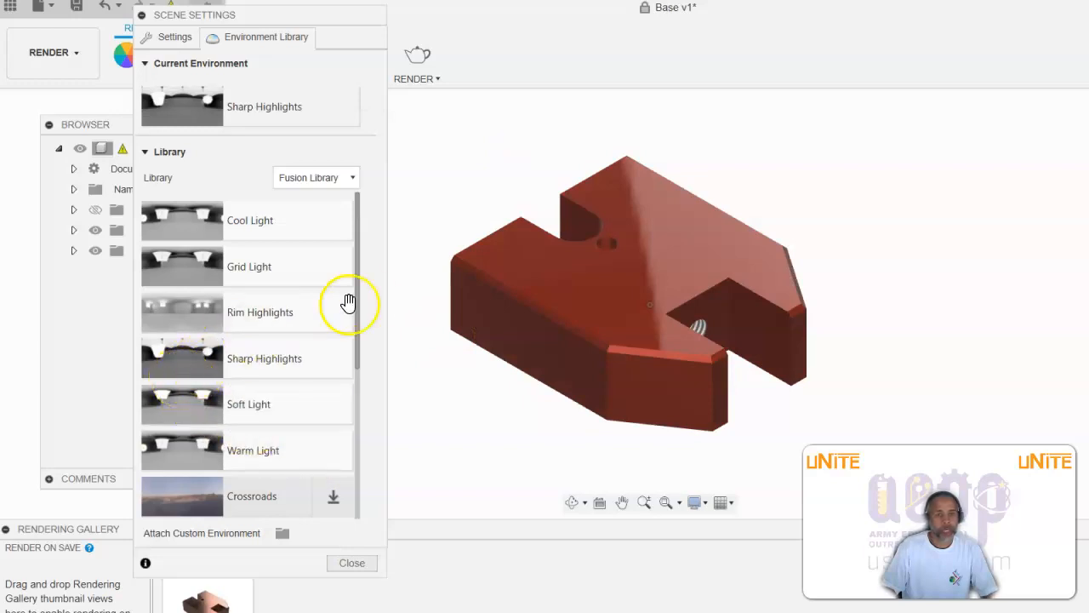
{"action": "scroll", "coordinate": [287, 341], "scroll_direction": "down", "scroll_amount": 5}
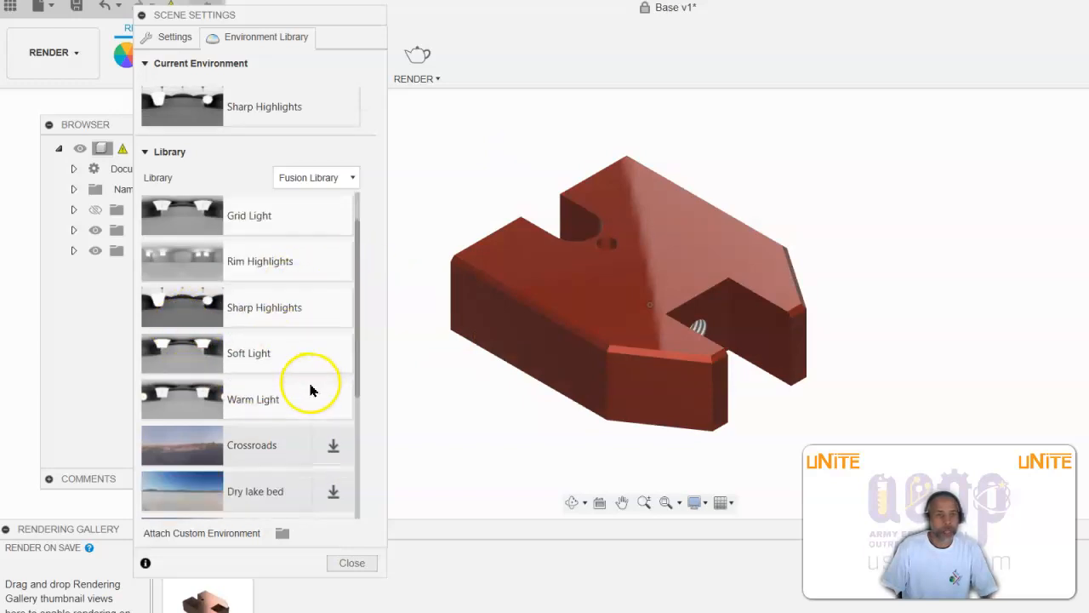
Look through the Fusion Library environments, including the downloadable ones from Crossroads to Snow Field
{"action": "scroll", "coordinate": [269, 300], "scroll_direction": "down", "scroll_amount": 2}
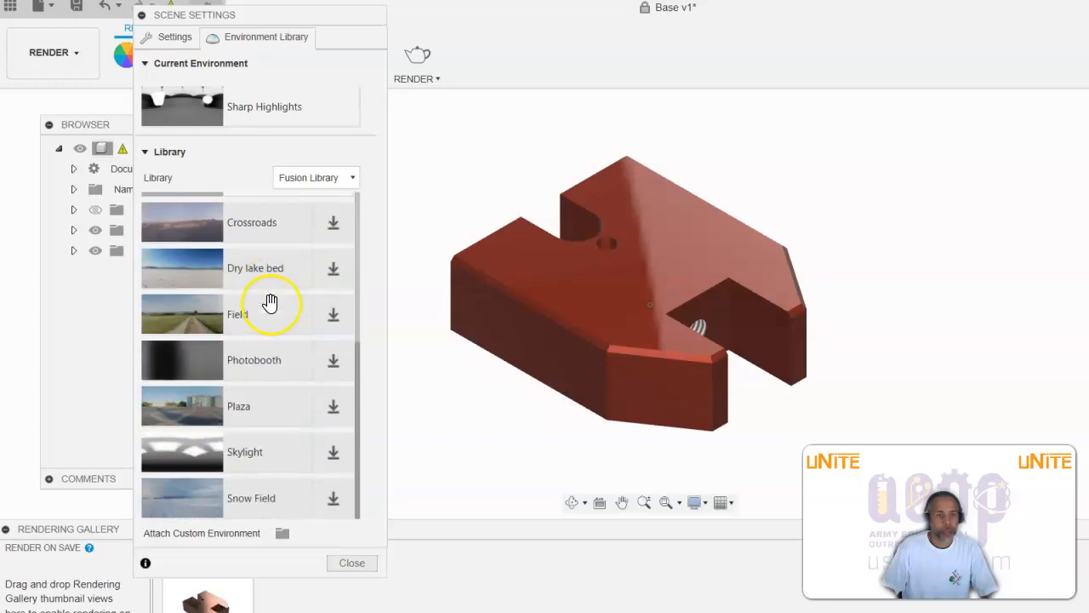
{"action": "scroll", "coordinate": [242, 312], "scroll_direction": "up", "scroll_amount": 4}
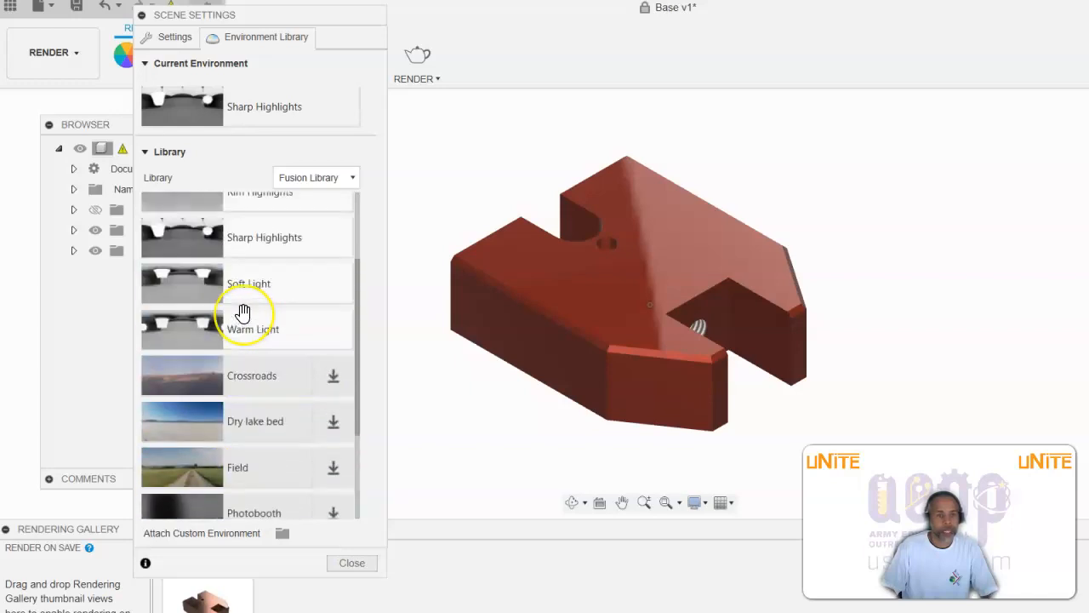
{"action": "scroll", "coordinate": [243, 312], "scroll_direction": "up", "scroll_amount": 1}
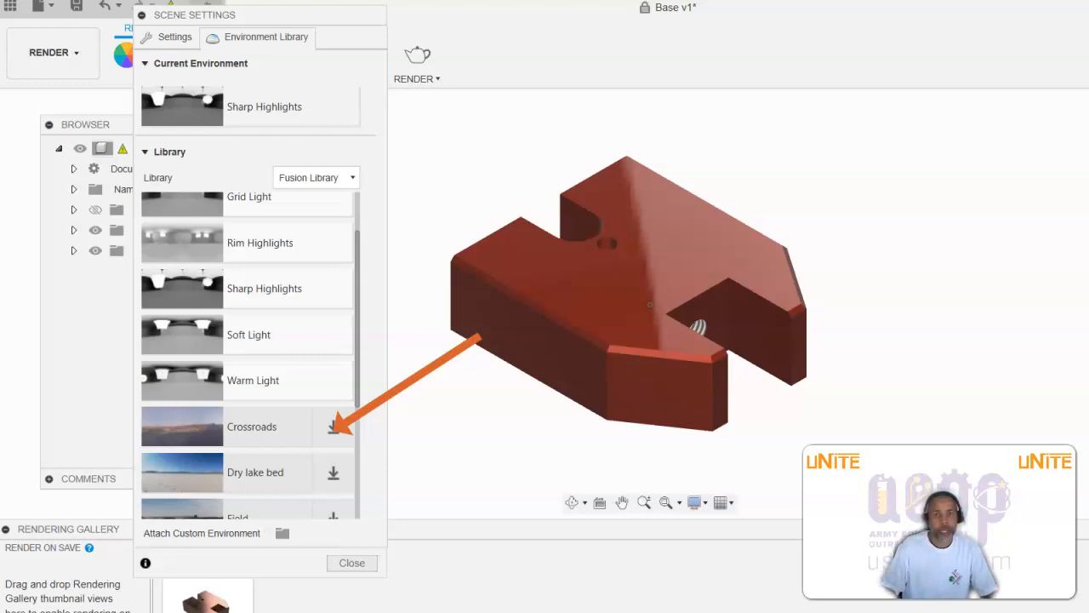
{"action": "left_click_drag", "start_coordinate": [267, 295], "coordinate": [680, 128]}
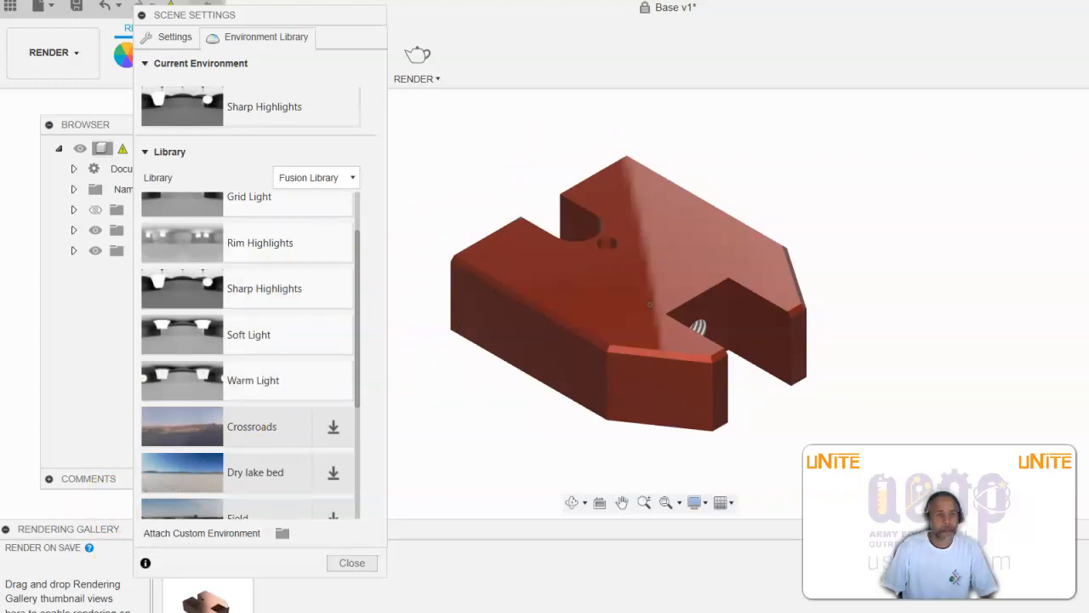
{"action": "scroll", "coordinate": [245, 264], "scroll_direction": "up", "scroll_amount": 3}
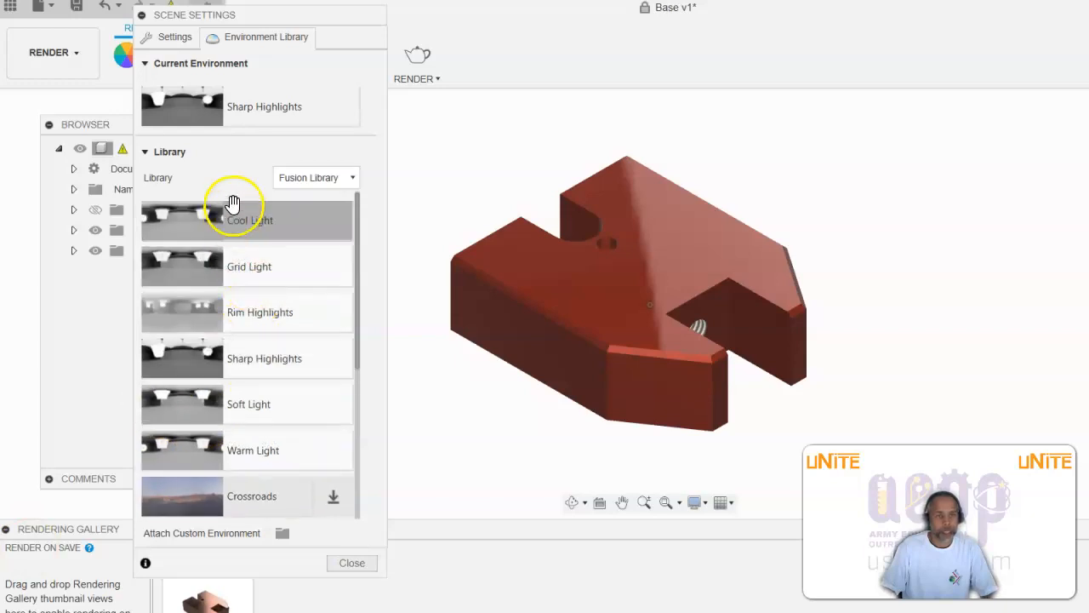
Reposition the Scene Settings dialog over the browser, clear of the model, and switch from the environment library back to the general scene settings
{"action": "left_click_drag", "start_coordinate": [298, 14], "coordinate": [996, 3]}
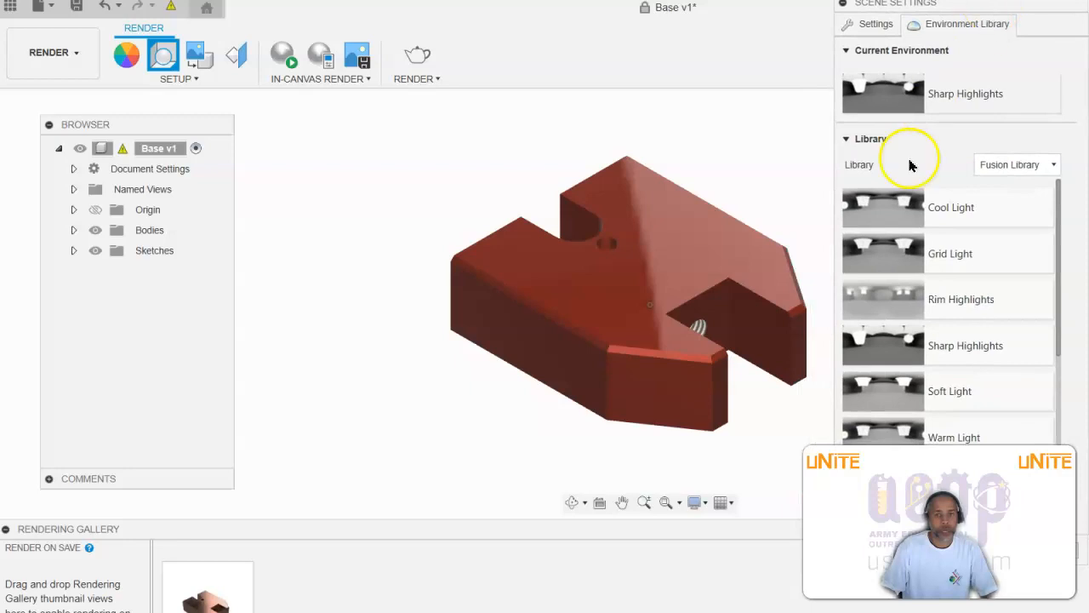
{"action": "left_click_drag", "start_coordinate": [967, 8], "coordinate": [247, 40]}
{"action": "left_click", "coordinate": [161, 60]}
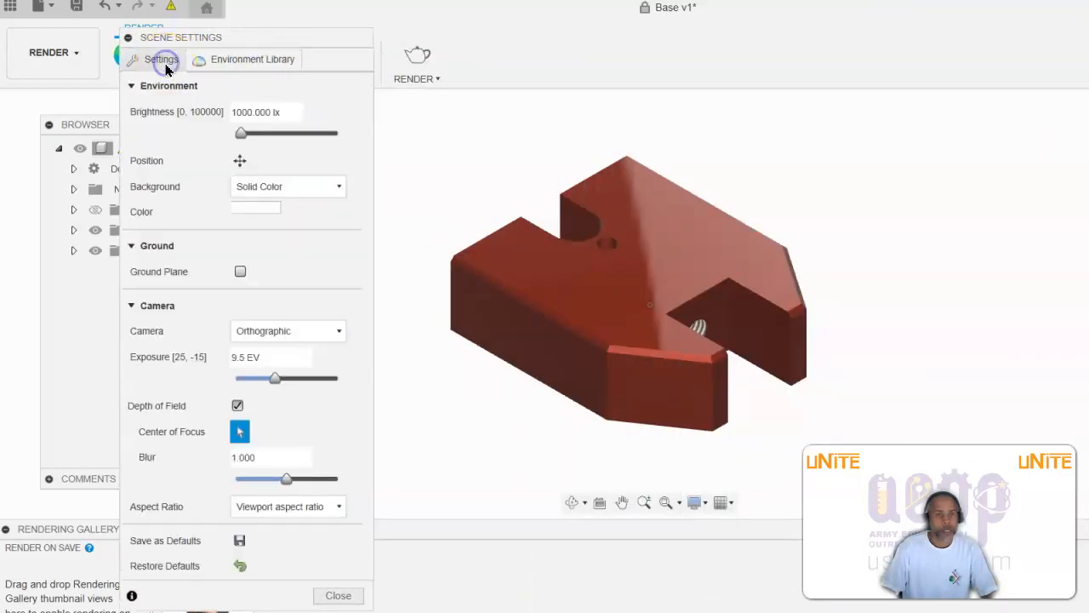
{"action": "left_click", "coordinate": [247, 58]}
{"action": "left_click", "coordinate": [153, 59]}
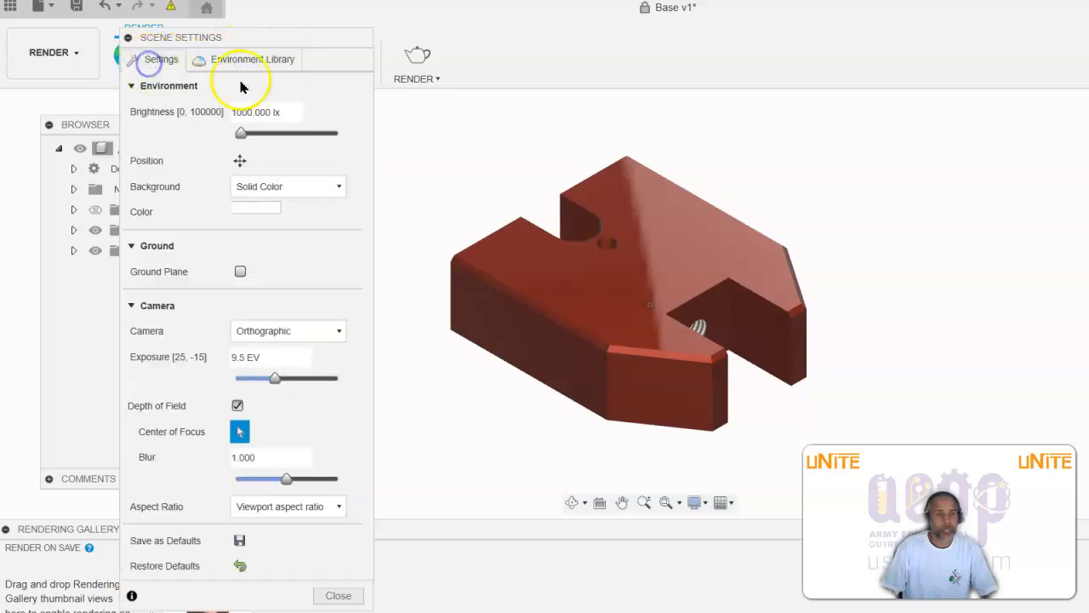